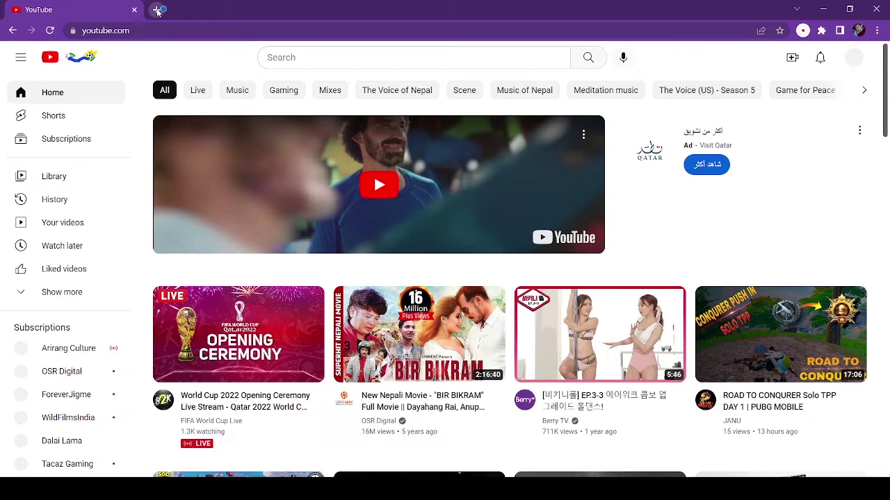
# Search Google for "veed create" in a new browser tab and open the VEED login result
pyautogui.click(159, 10)
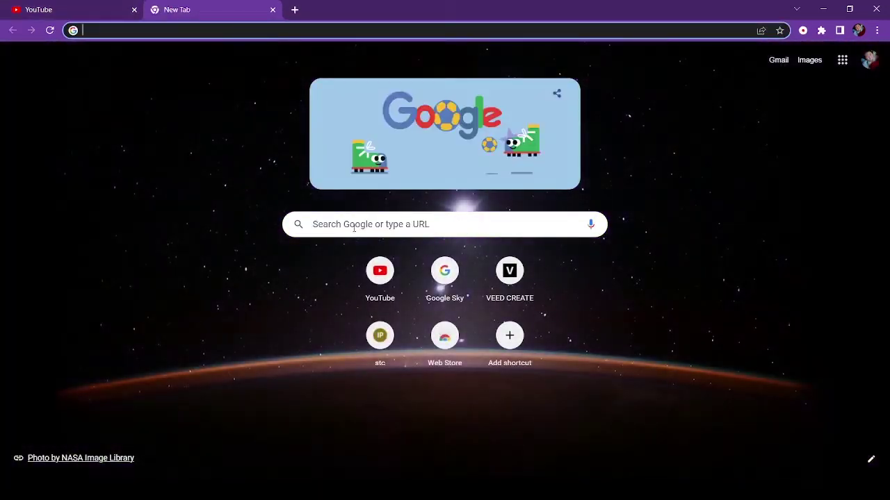
pyautogui.click(350, 226)
pyautogui.write('veed')
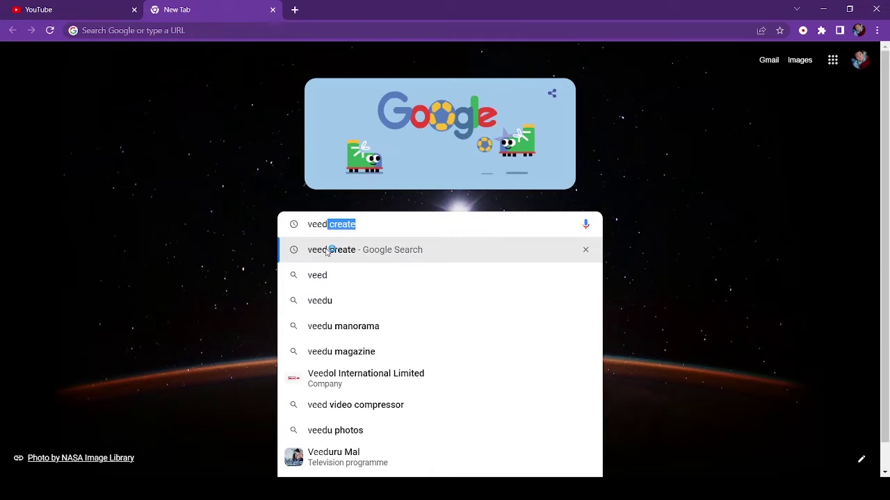
pyautogui.click(327, 251)
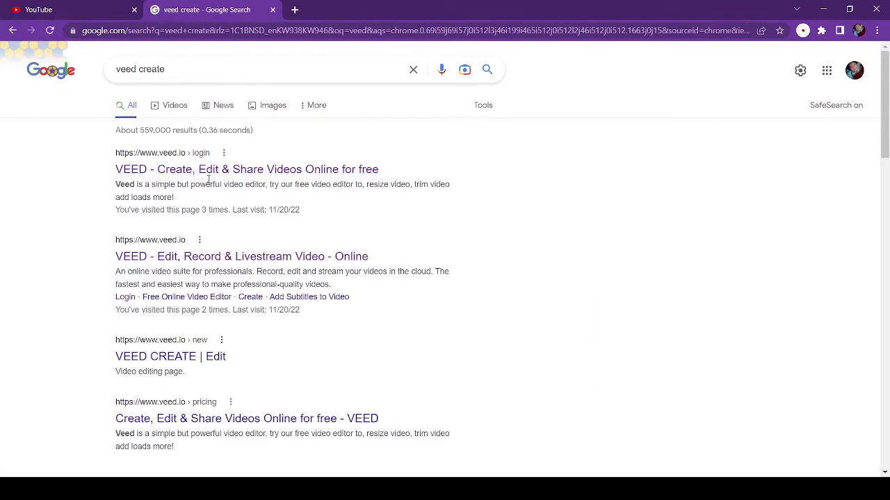
pyautogui.click(193, 169)
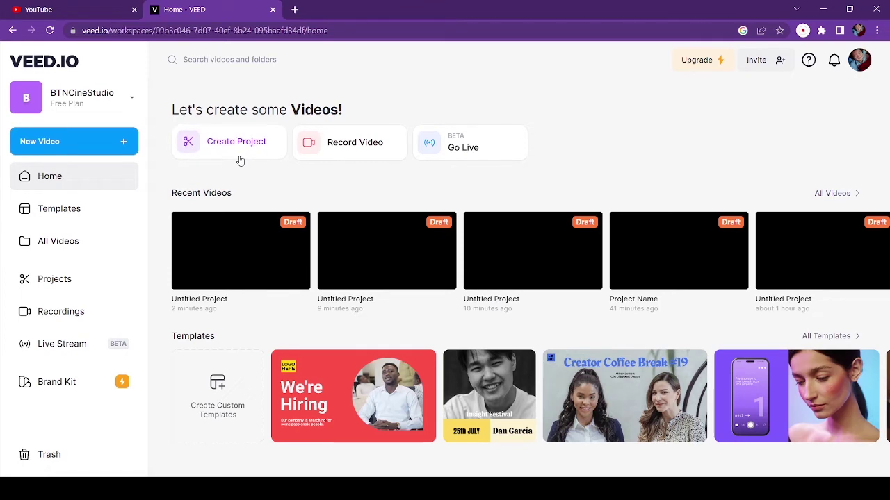
# Create a new project in VEED, dismiss the New Project dialog and open the Text to Speech tool
pyautogui.click(263, 163)
pyautogui.click(226, 148)
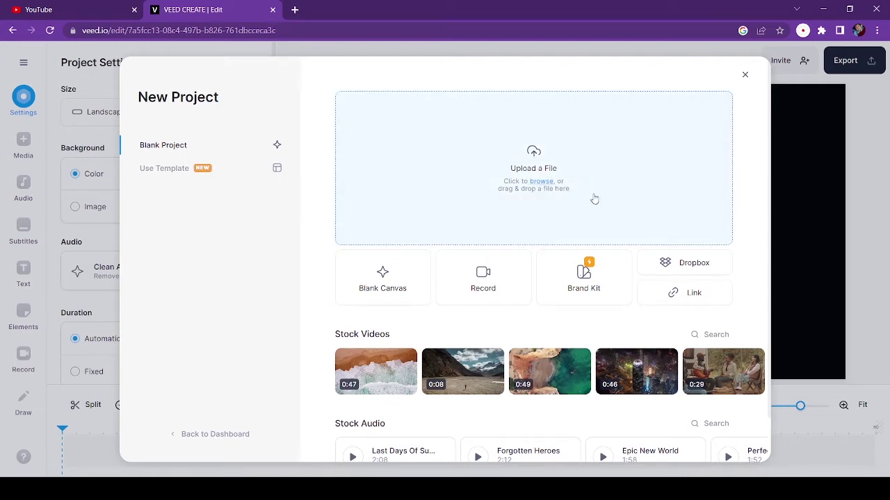
pyautogui.click(744, 76)
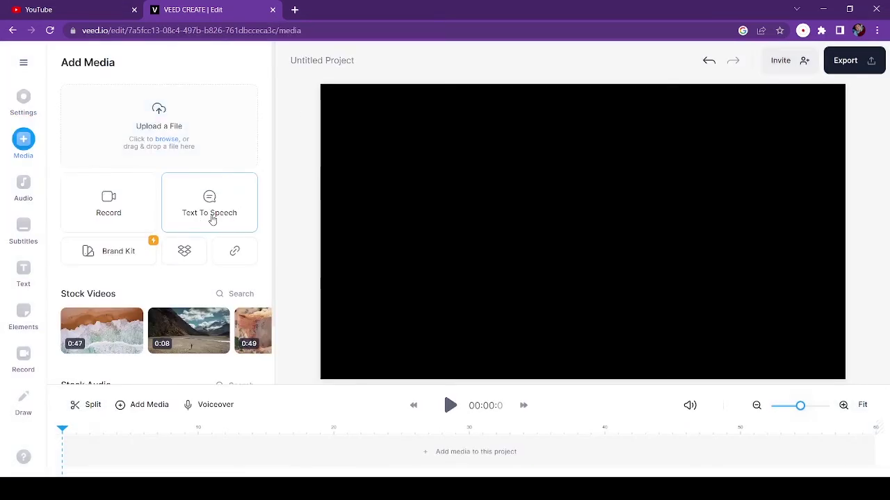
pyautogui.click(207, 218)
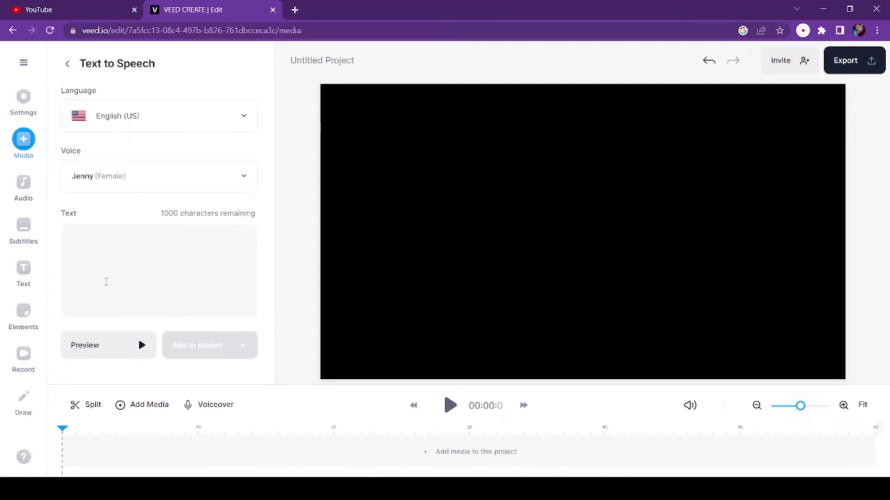
# Search Google for "usa" in a new browser tab
pyautogui.click(294, 10)
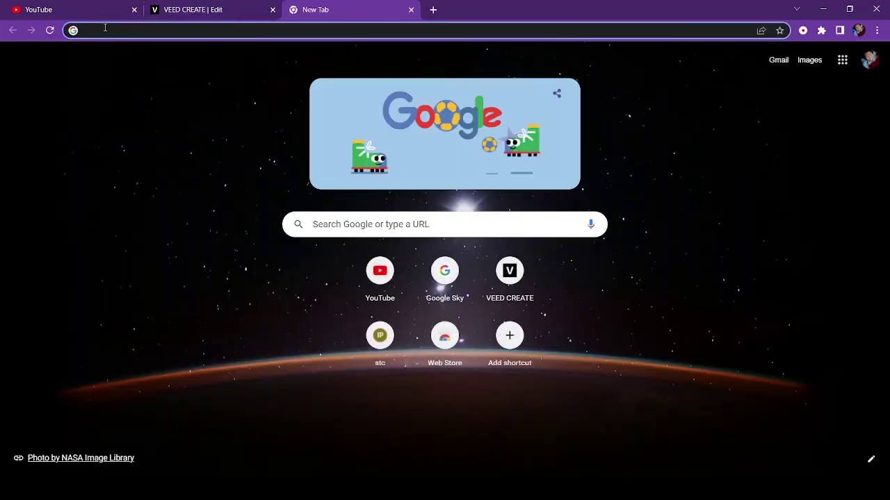
pyautogui.write('usa')
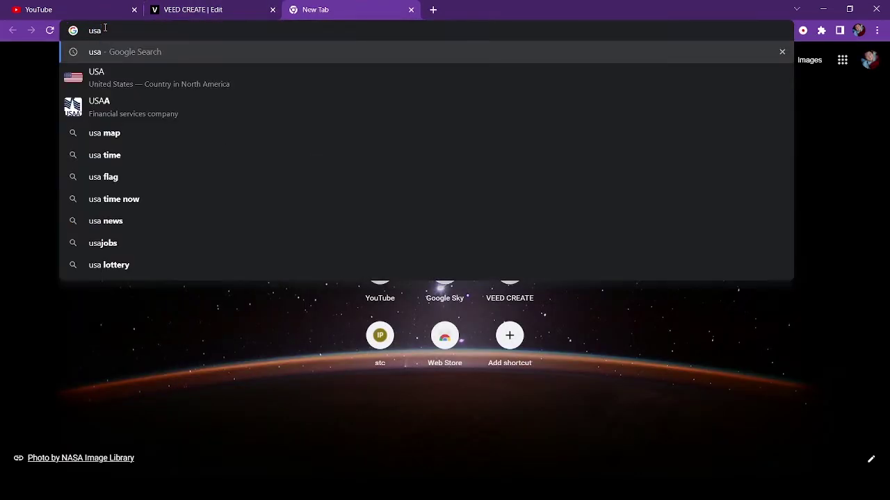
pyautogui.press('Return')
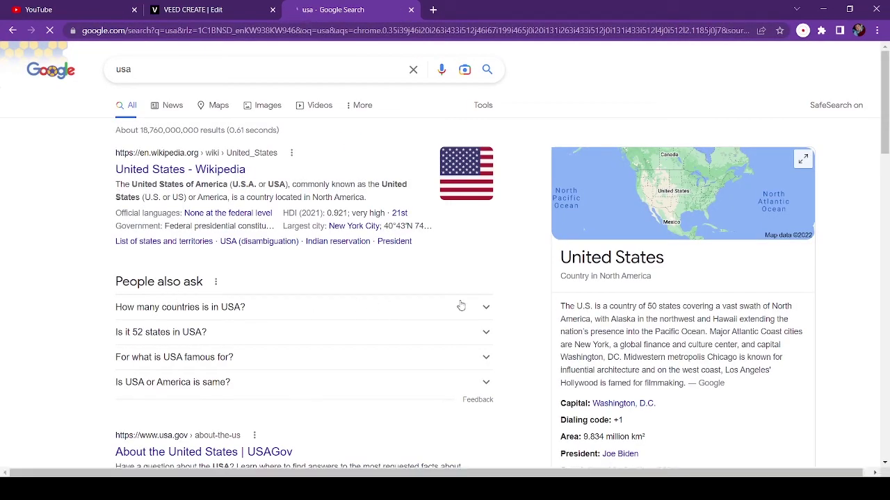
# Expand the "For what is USA famous for?" question and copy its answer up to "television shows, and music"
pyautogui.click(486, 308)
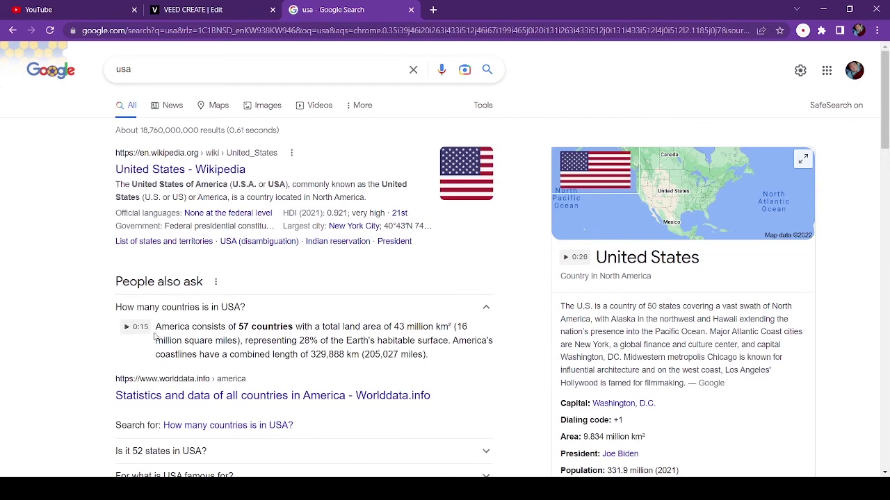
pyautogui.scroll(-3, 232, 329)
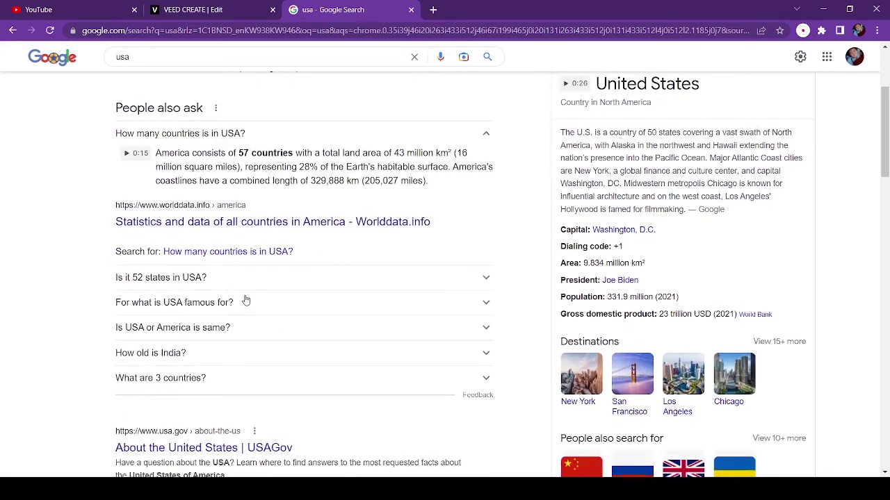
pyautogui.scroll(1, 245, 301)
pyautogui.click(483, 369)
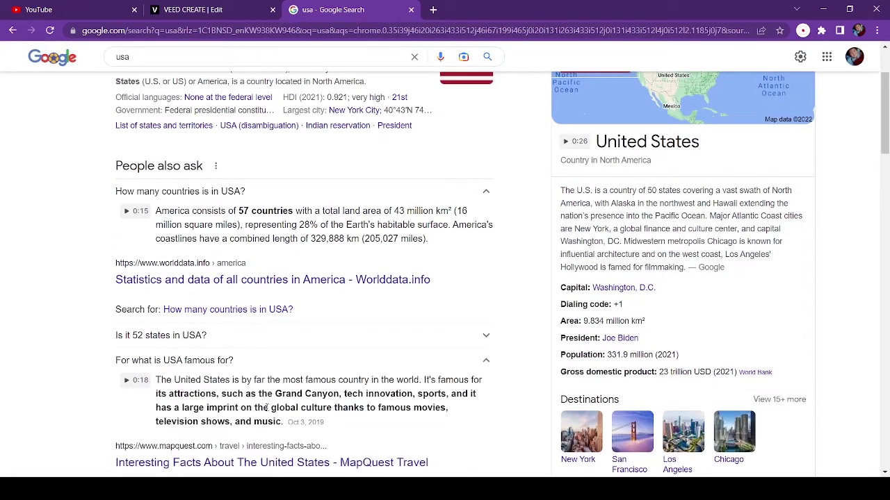
pyautogui.moveTo(156, 381); pyautogui.dragTo(274, 421)
pyautogui.hotkey('ctrl', 'c')
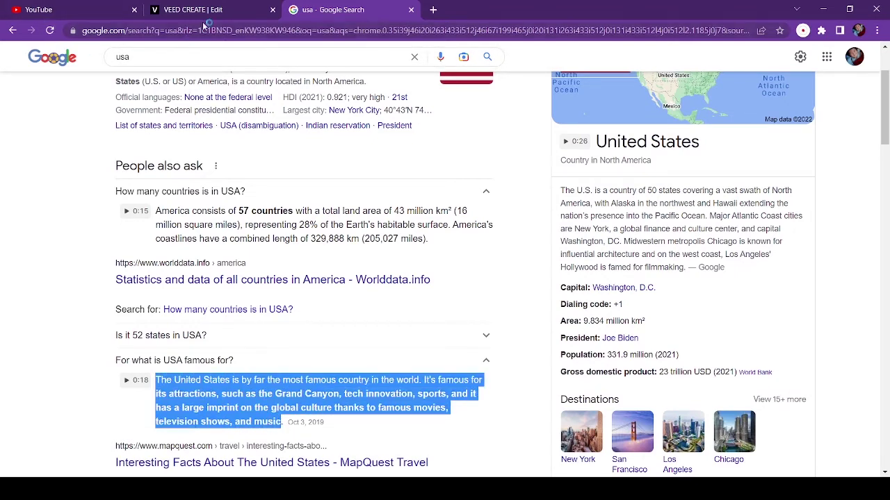
# Return to VEED, paste the copied answer as the Text to Speech text and preview it with the Jenny voice
pyautogui.click(202, 10)
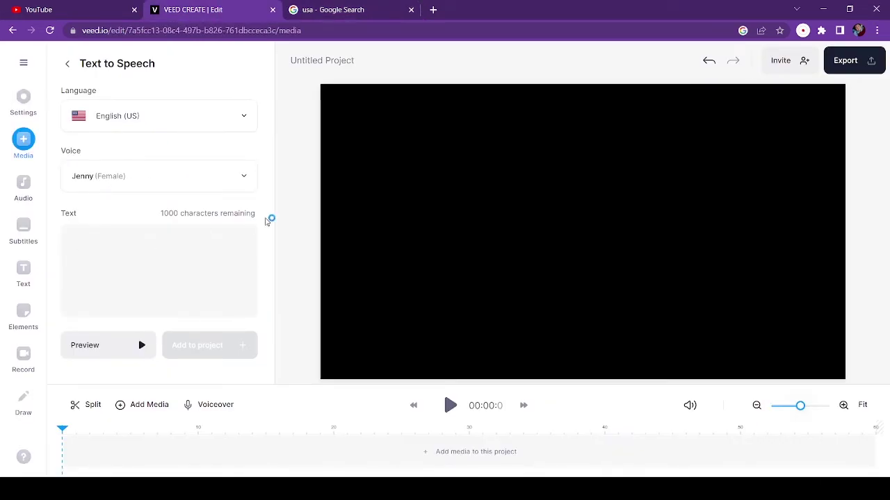
pyautogui.hotkey('ctrl', 'v')
pyautogui.moveTo(72, 239); pyautogui.dragTo(234, 240)
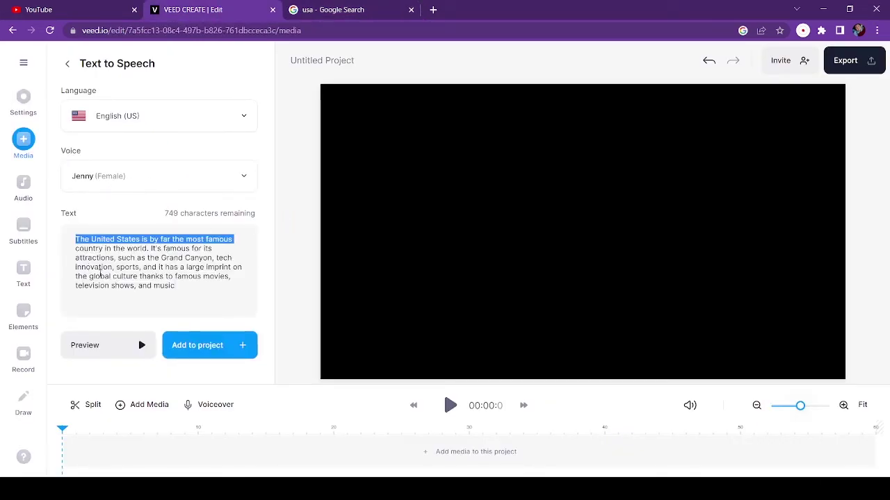
pyautogui.click(127, 247)
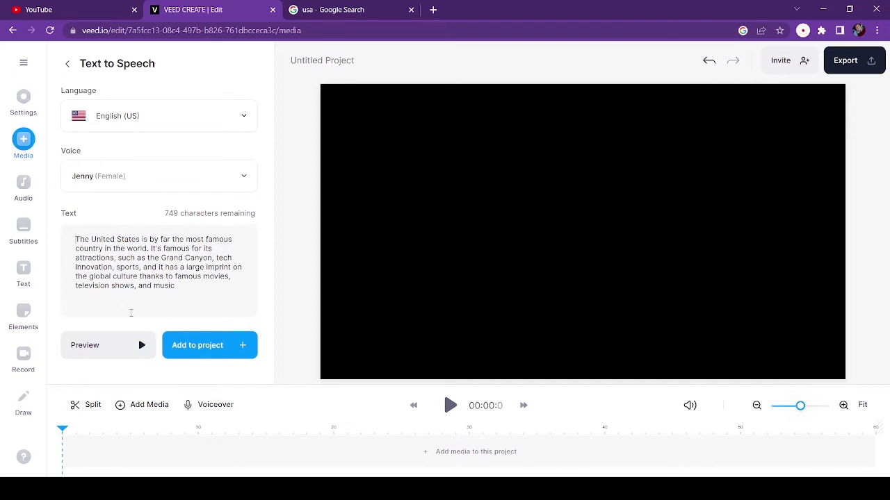
pyautogui.click(143, 339)
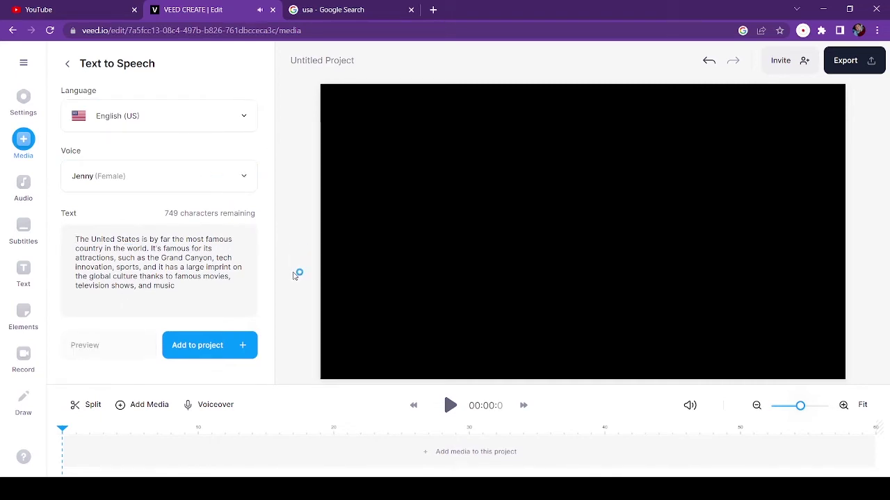
# Switch the voice to Guy (Male) and preview the speech
pyautogui.click(243, 176)
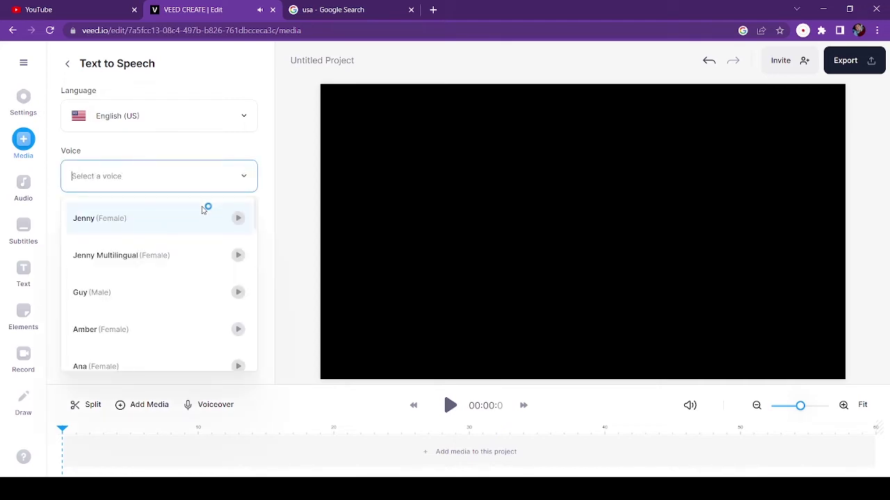
pyautogui.click(137, 296)
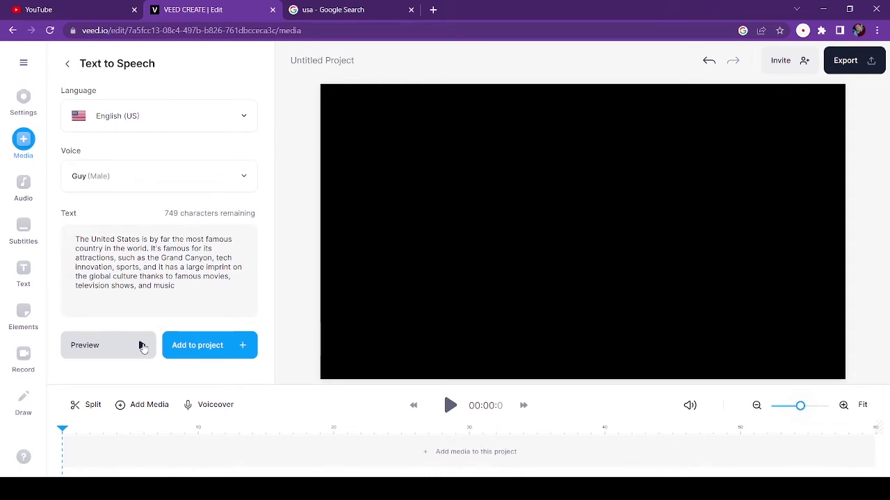
pyautogui.click(143, 346)
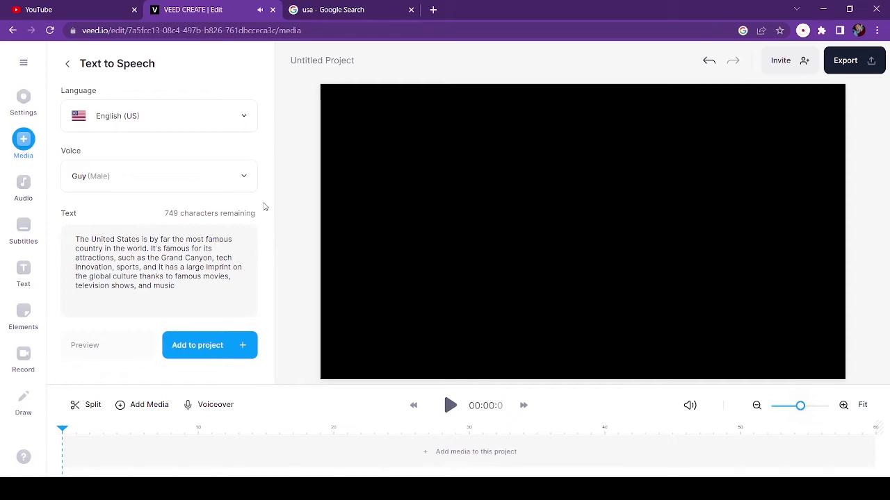
# Try the Michelle (Female) voice for the speech
pyautogui.click(245, 178)
pyautogui.scroll(-1, 144, 306)
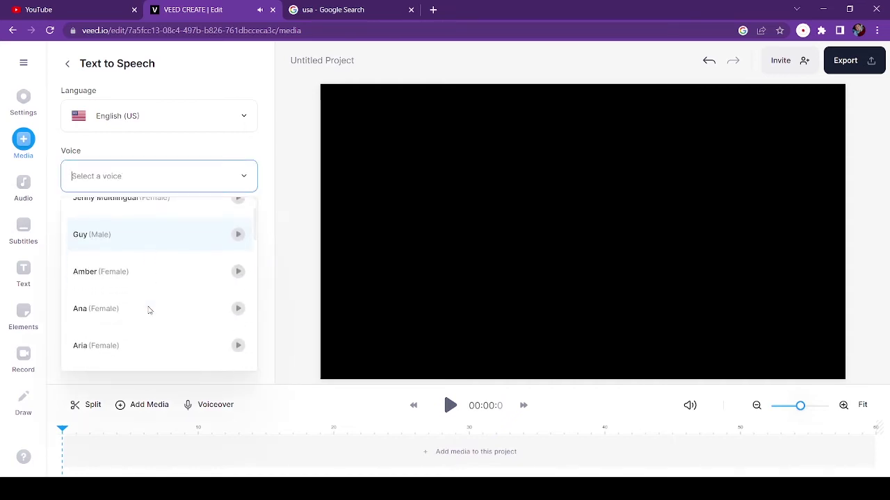
pyautogui.scroll(-1, 129, 330)
pyautogui.press('Escape')
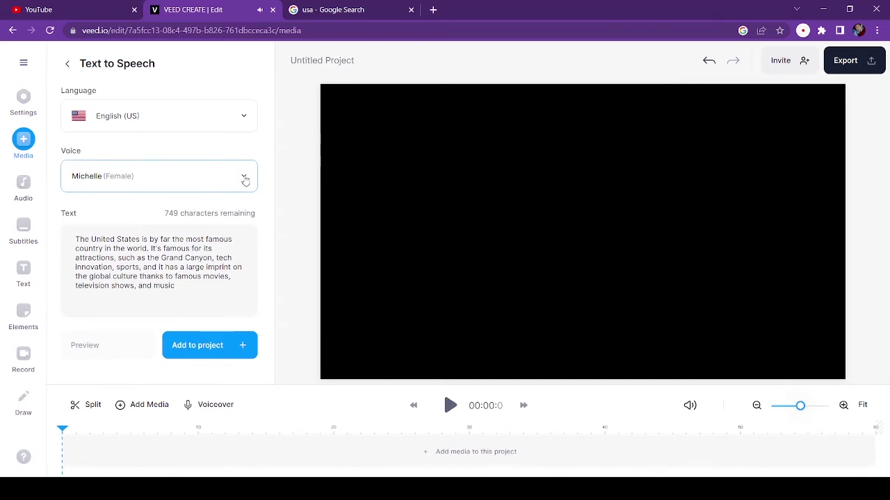
# Try the male voices Tony and Steffan in turn, previewing the speech with each
pyautogui.click(244, 178)
pyautogui.scroll(-2, 141, 262)
pyautogui.click(141, 262)
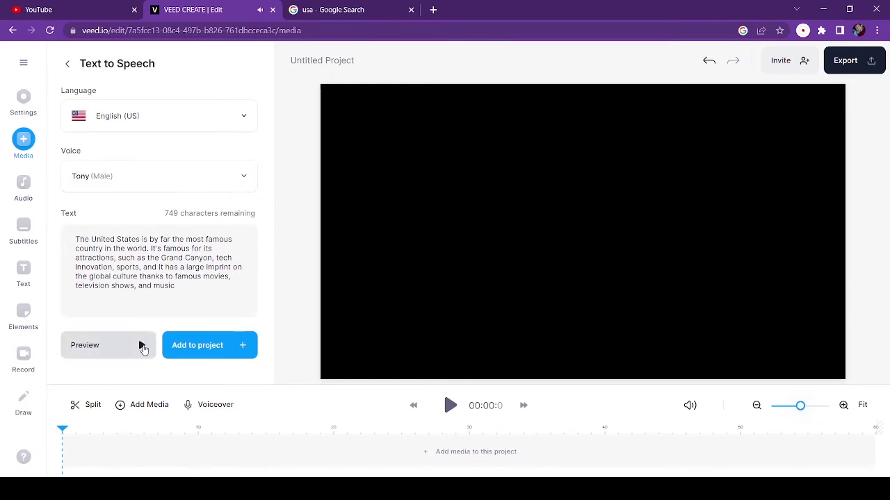
pyautogui.click(141, 347)
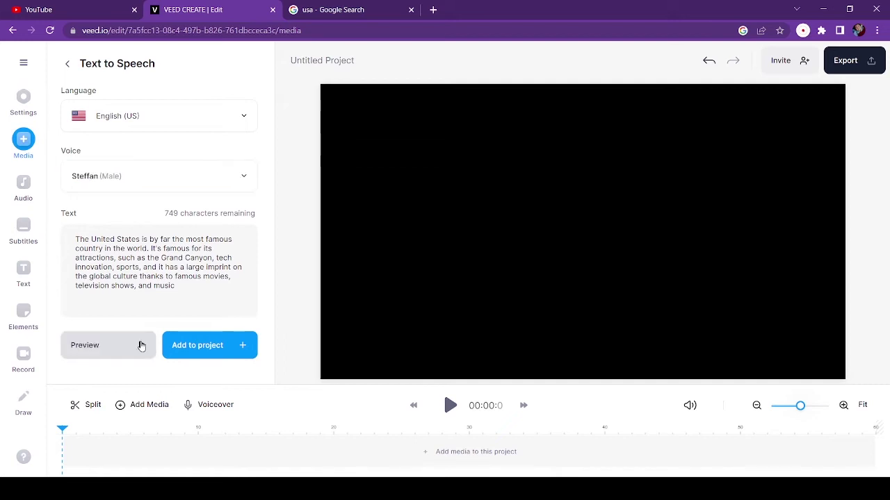
pyautogui.click(141, 345)
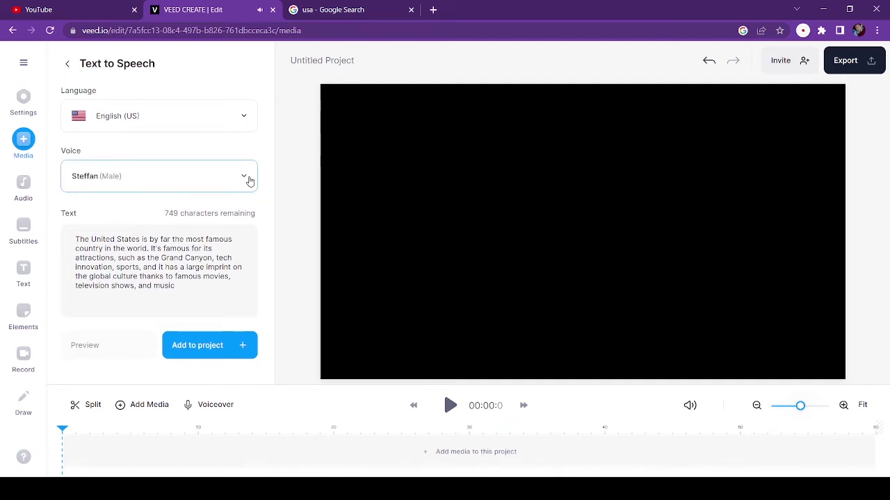
# Change the voice to Eric (Male) and listen to the speech preview
pyautogui.click(249, 180)
pyautogui.scroll(1, 163, 246)
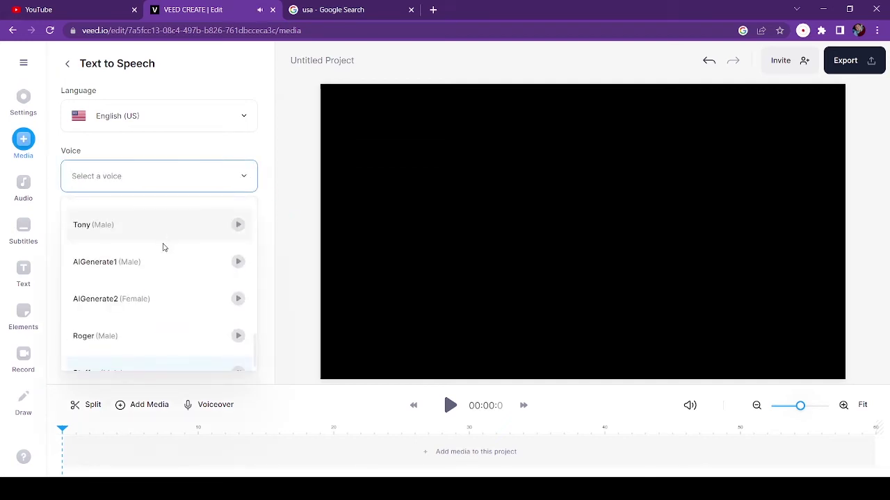
pyautogui.click(163, 222)
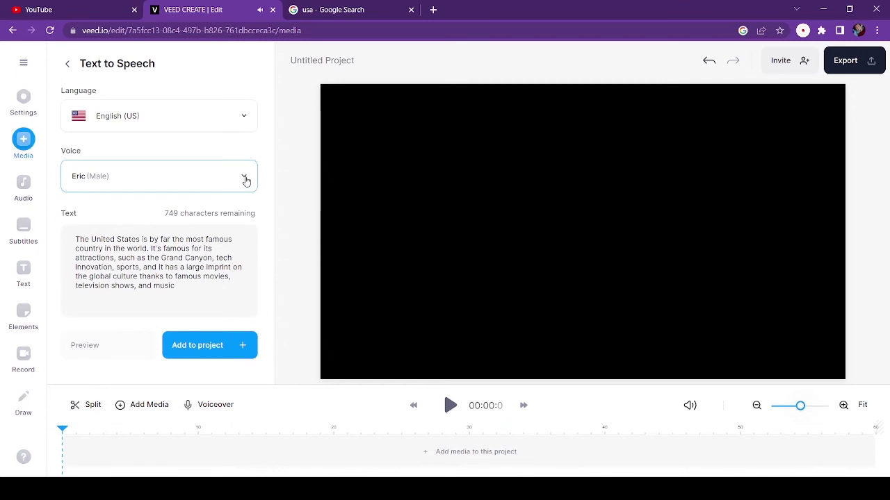
# Set the voice to Christopher (Male), then add the generated speech to the project and play it back
pyautogui.click(245, 179)
pyautogui.click(235, 277)
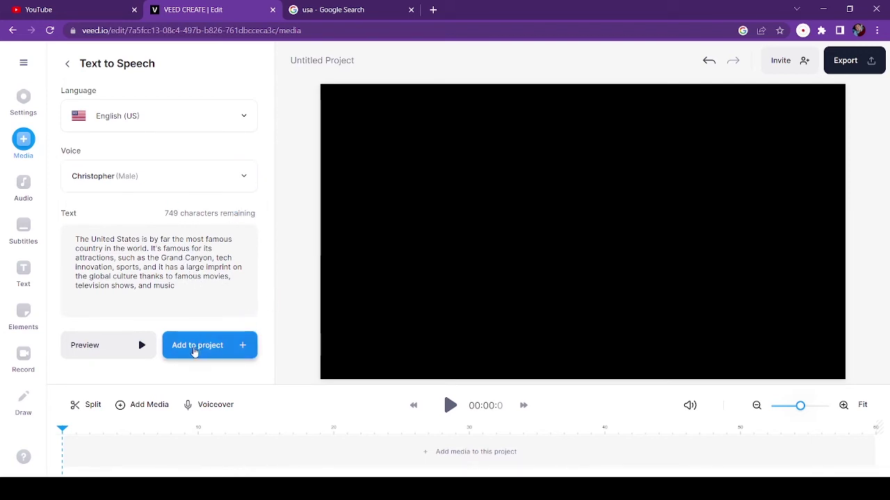
pyautogui.click(207, 355)
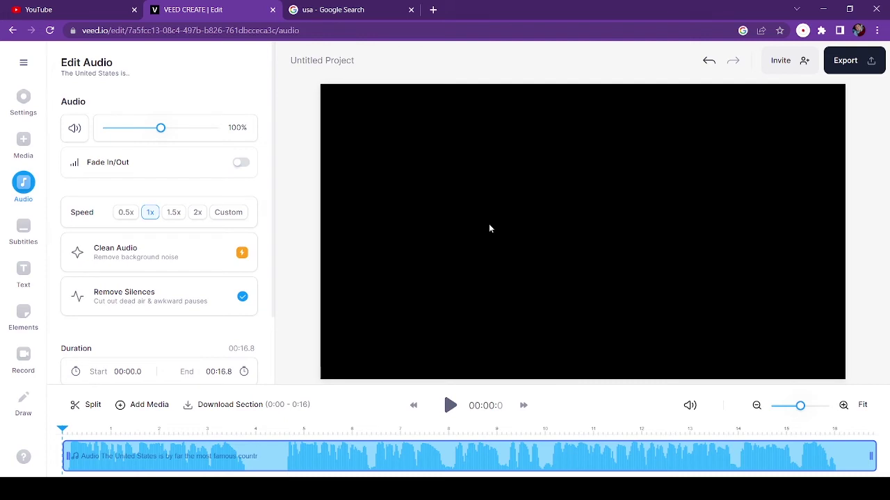
pyautogui.click(450, 406)
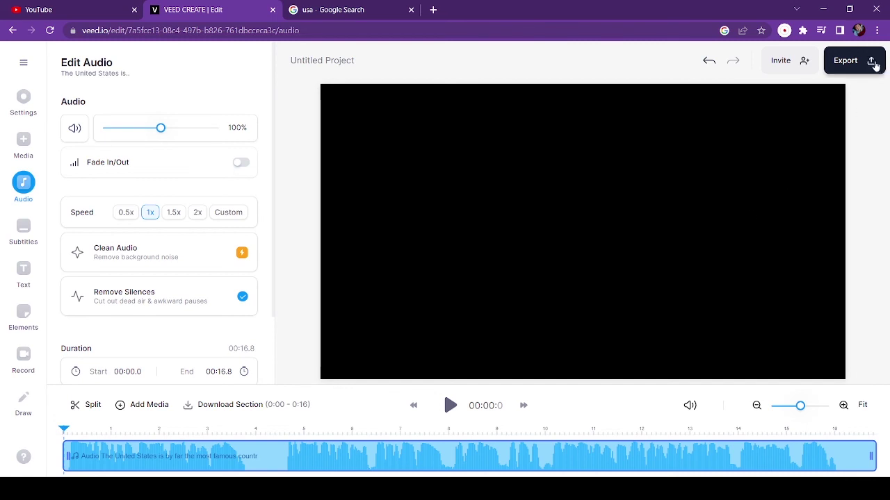
# View the export options for the video and close them without exporting
pyautogui.click(875, 64)
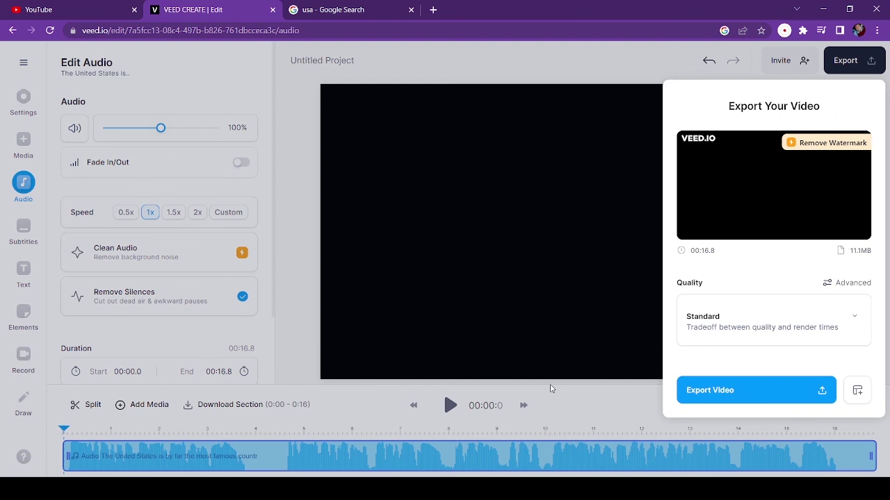
pyautogui.click(549, 386)
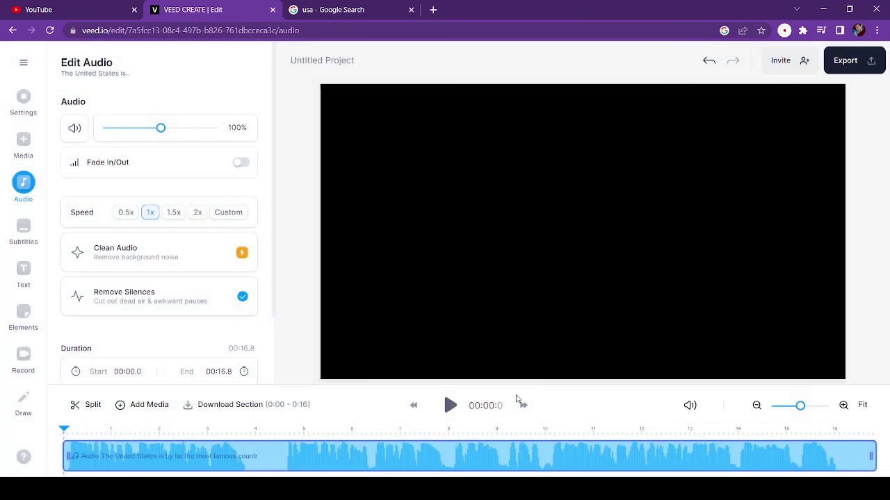
pyautogui.click(873, 63)
pyautogui.click(634, 75)
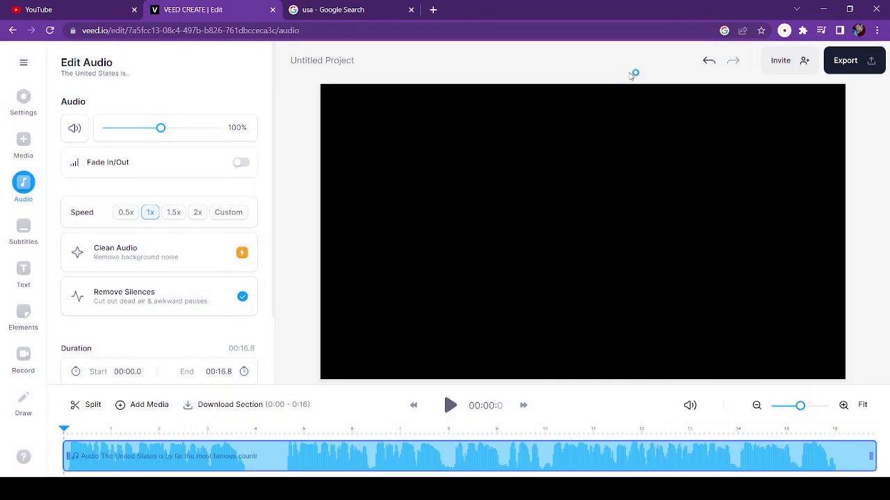